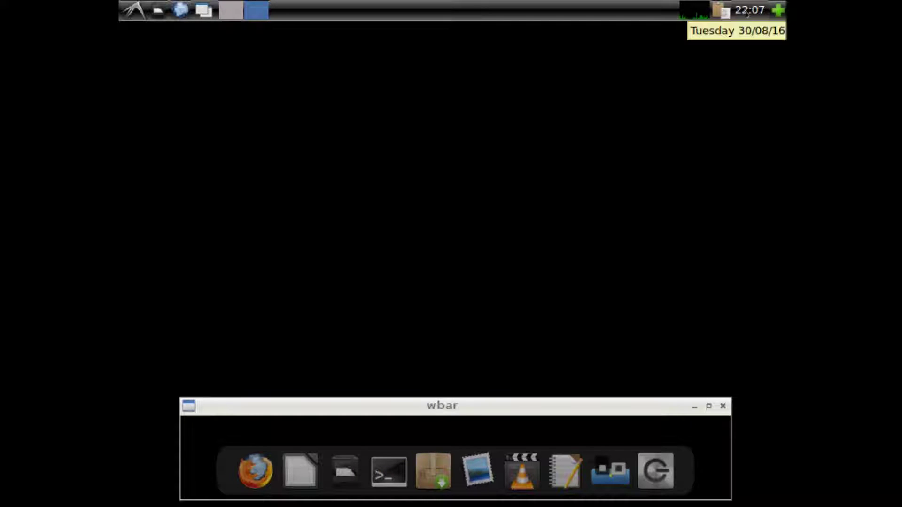
Open and close the Application Launch Bar settings, then switch to desktop 1.
left_click(778, 11)
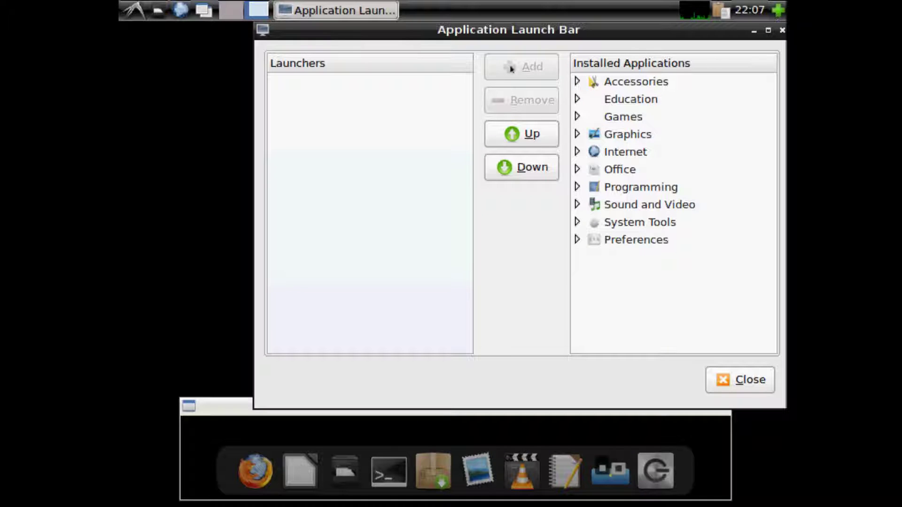
left_click(750, 385)
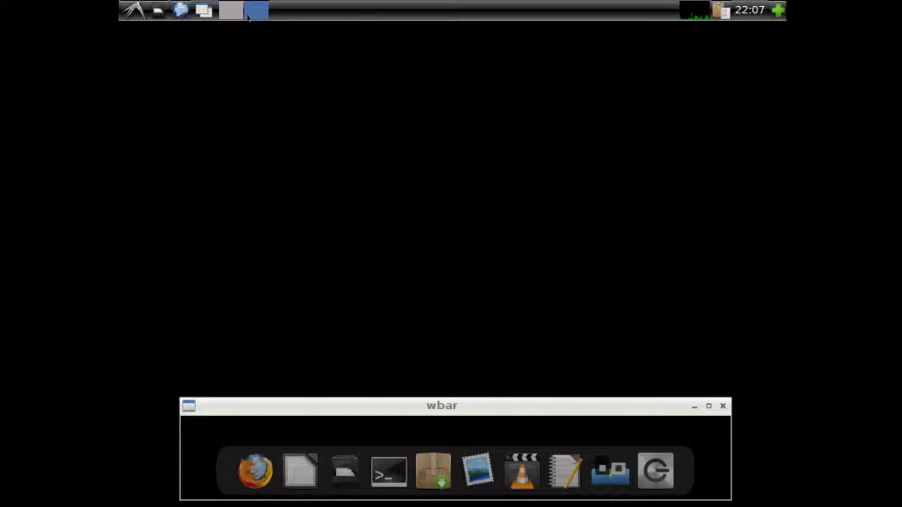
left_click(227, 18)
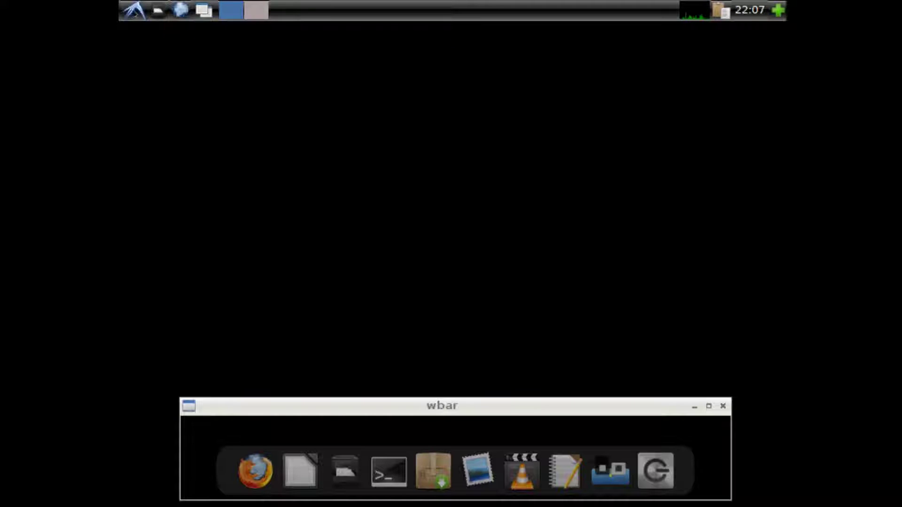
Browse through the main application menu's submenus.
left_click(133, 11)
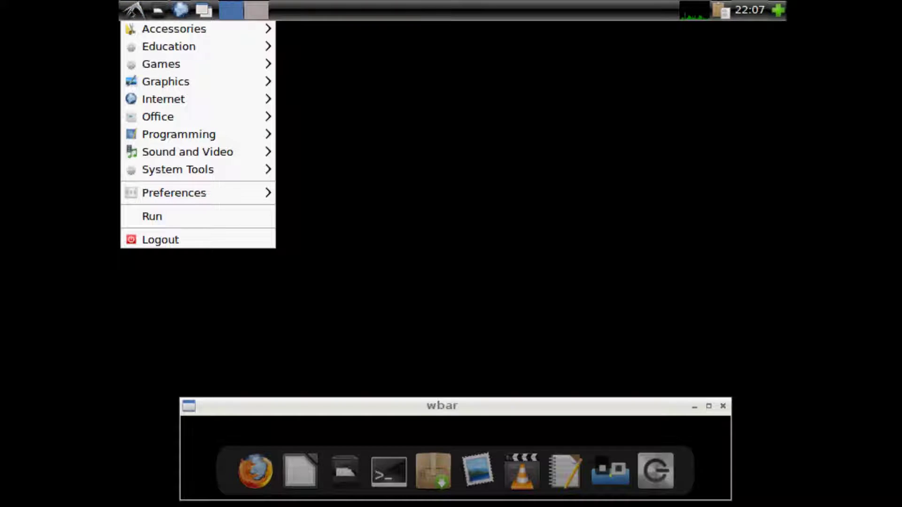
mouse_move(167, 31)
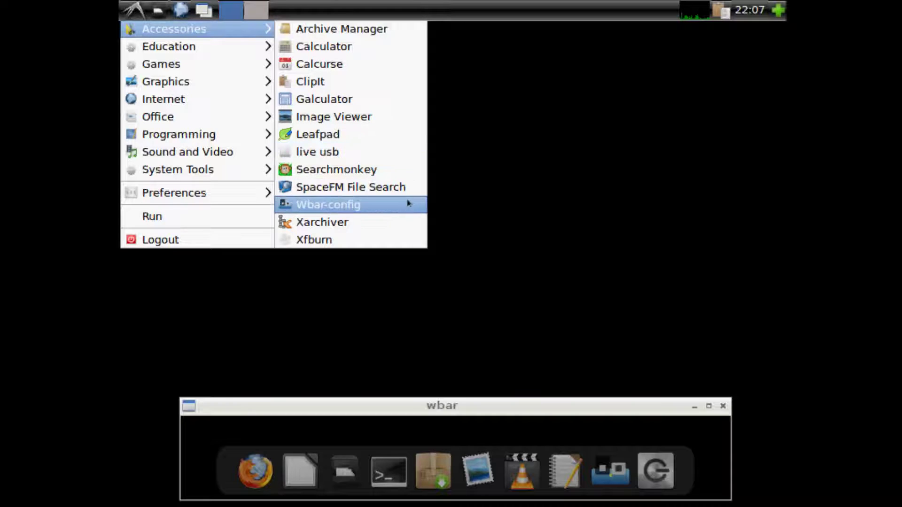
mouse_move(203, 49)
mouse_move(199, 69)
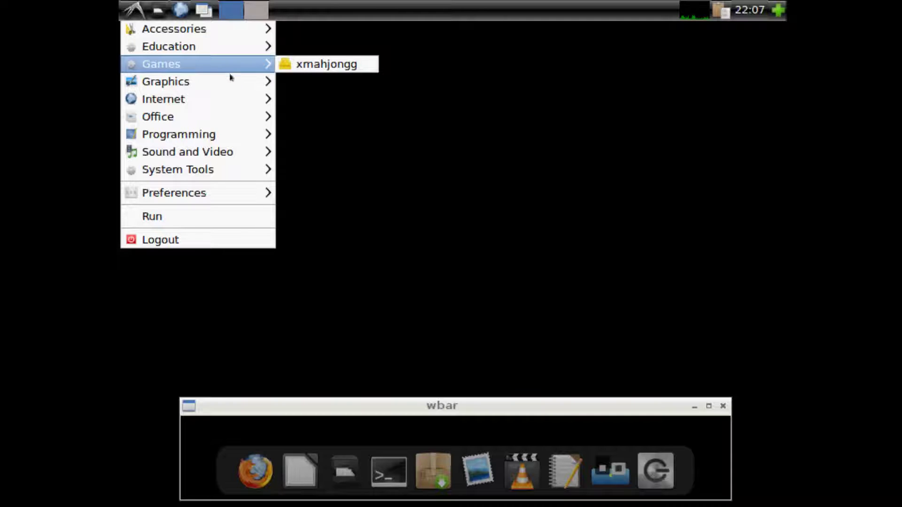
mouse_move(238, 89)
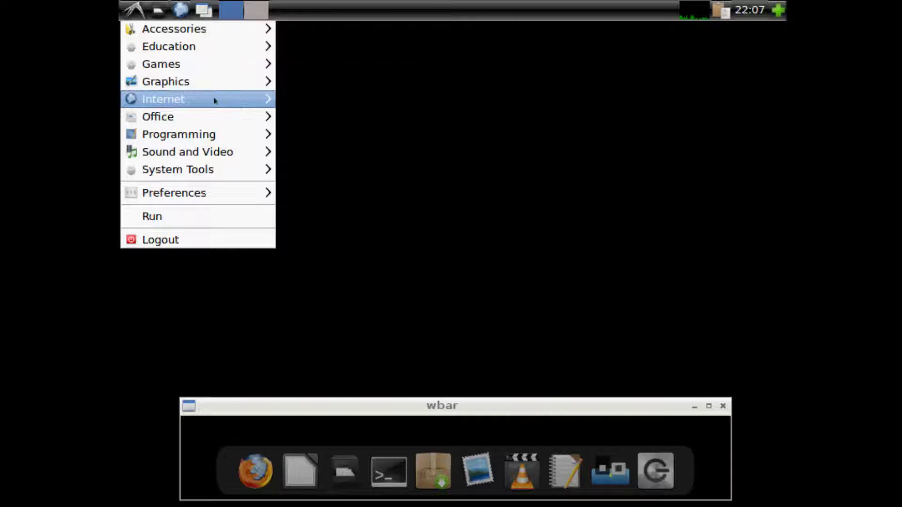
mouse_move(213, 101)
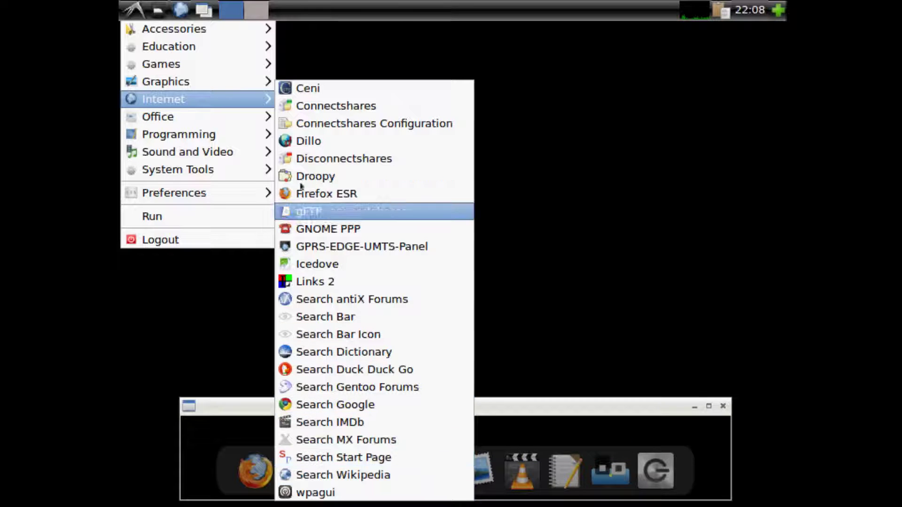
mouse_move(208, 121)
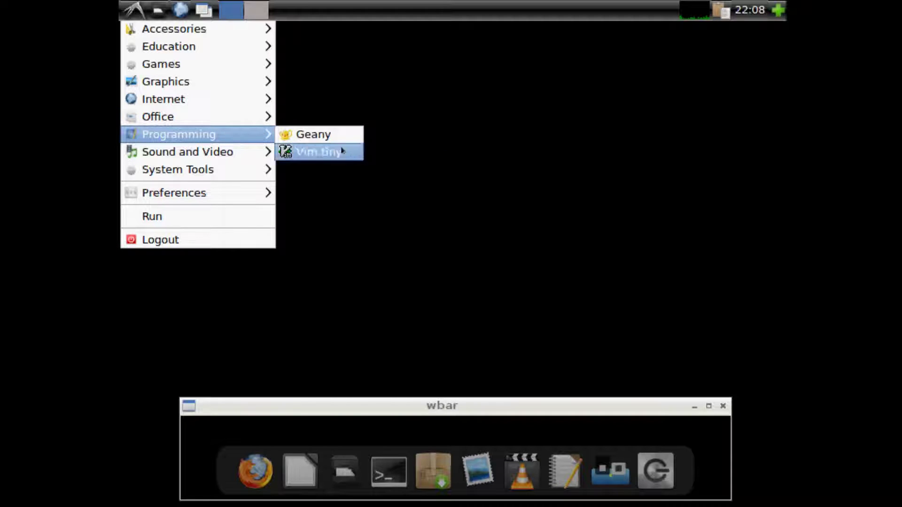
mouse_move(244, 146)
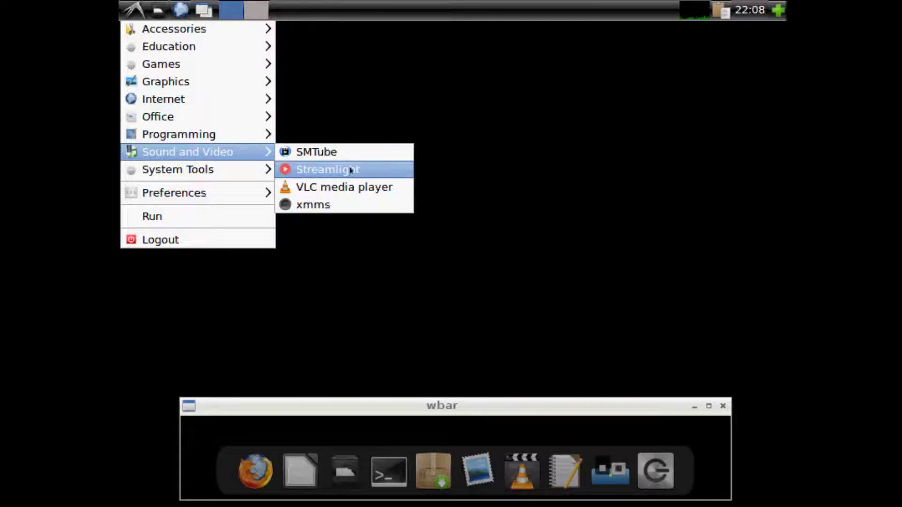
mouse_move(238, 166)
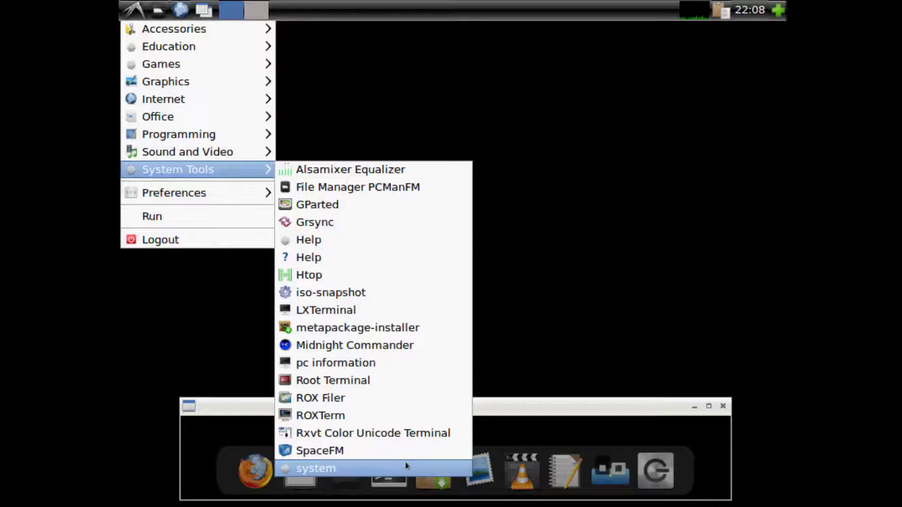
mouse_move(210, 193)
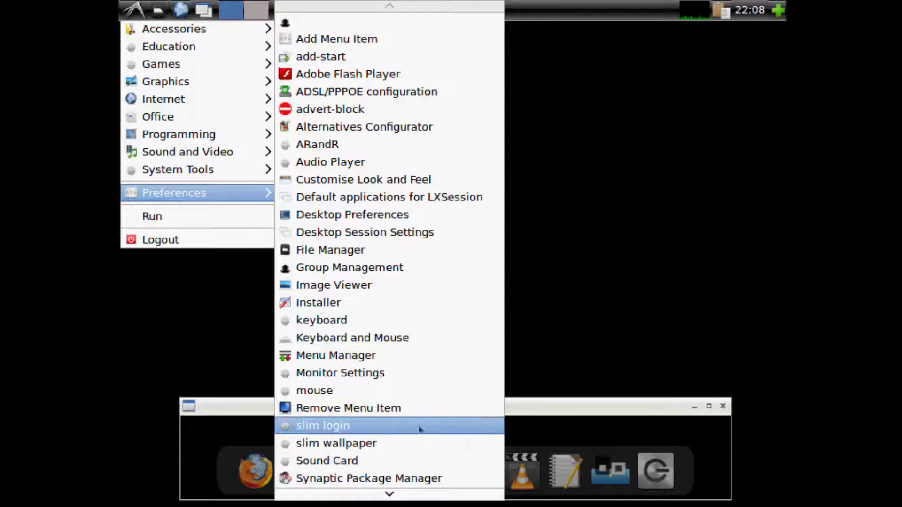
Launch Preferences > Installer from the main menu.
mouse_move(390, 496)
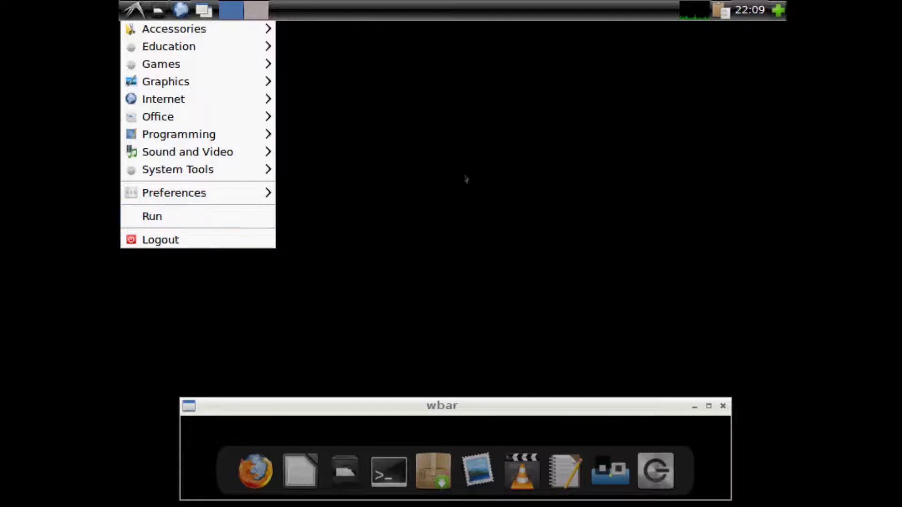
left_click(514, 304)
left_click(136, 11)
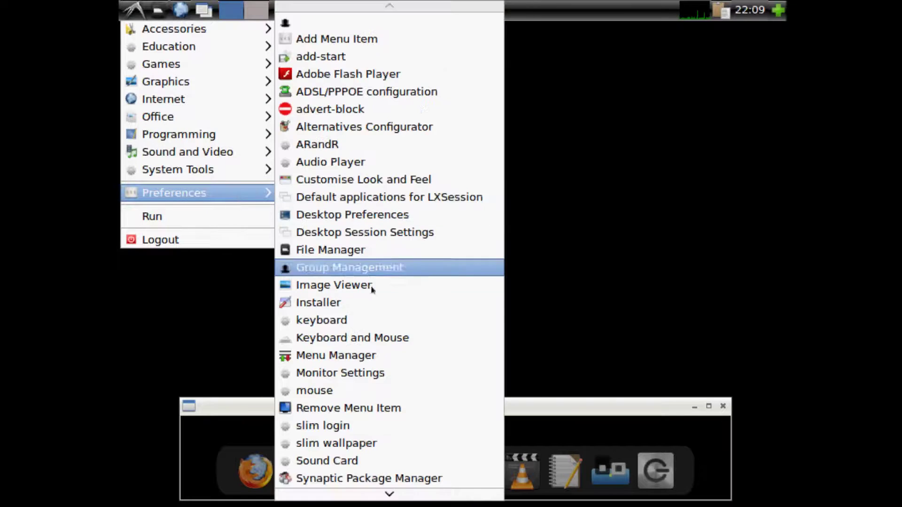
left_click(334, 303)
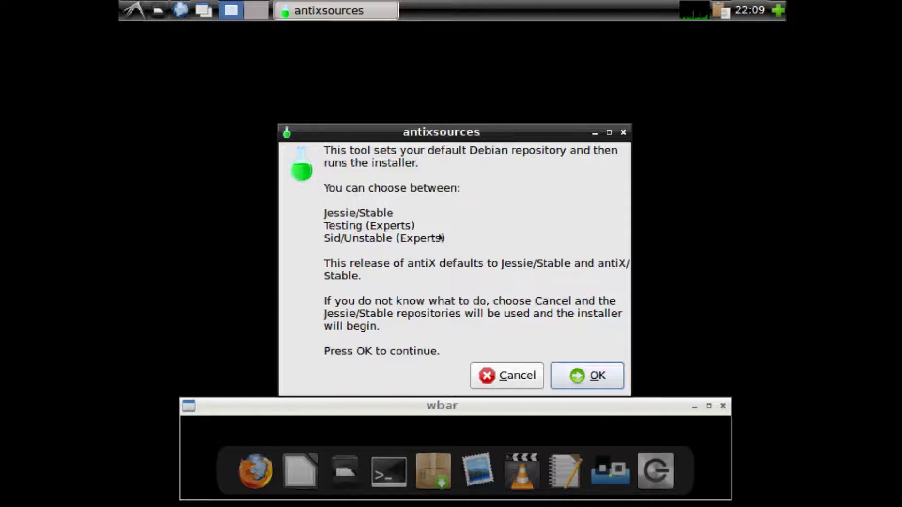
Keep the repositories on Jessie after trying Testing and Sid, and confirm both dialogs.
left_click(590, 379)
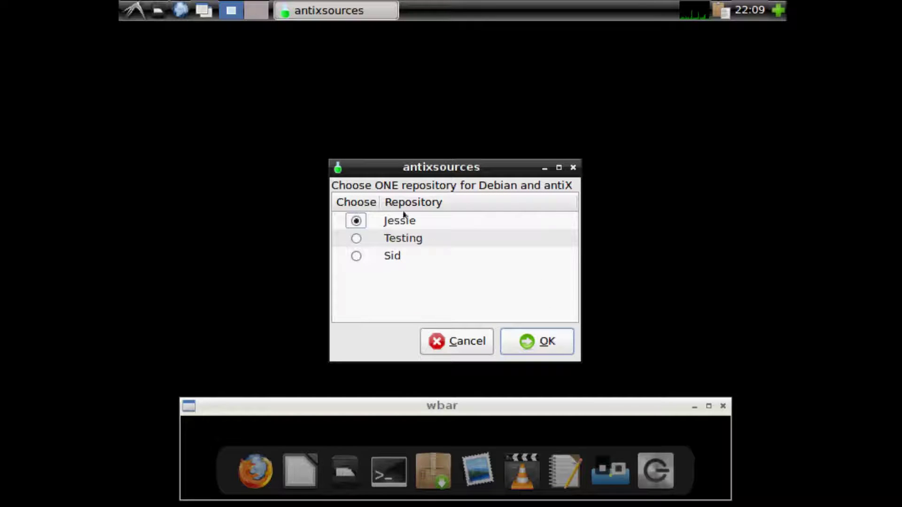
left_click(404, 240)
left_click(396, 256)
left_click(356, 256)
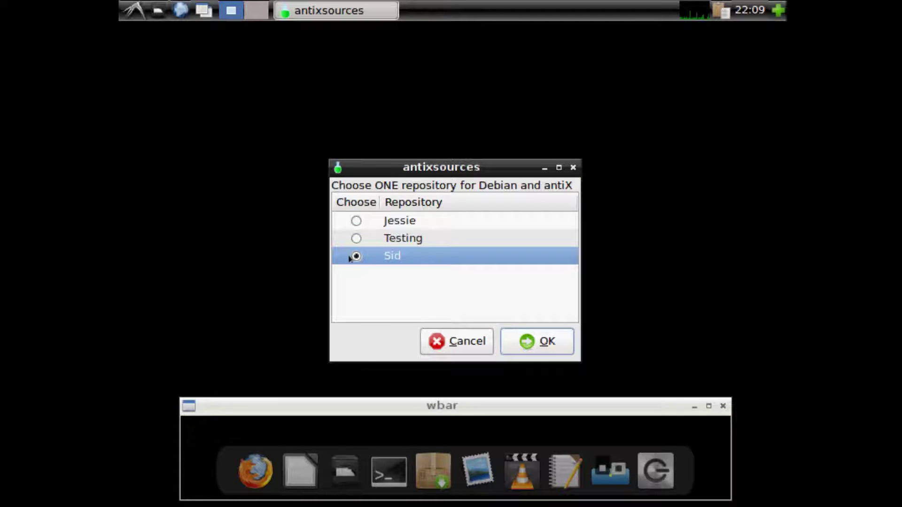
left_click(356, 239)
left_click(354, 221)
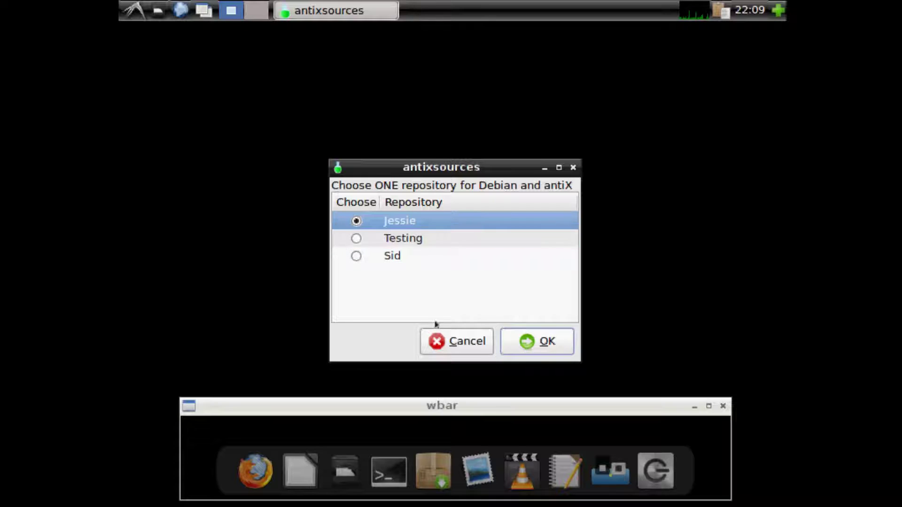
left_click(514, 347)
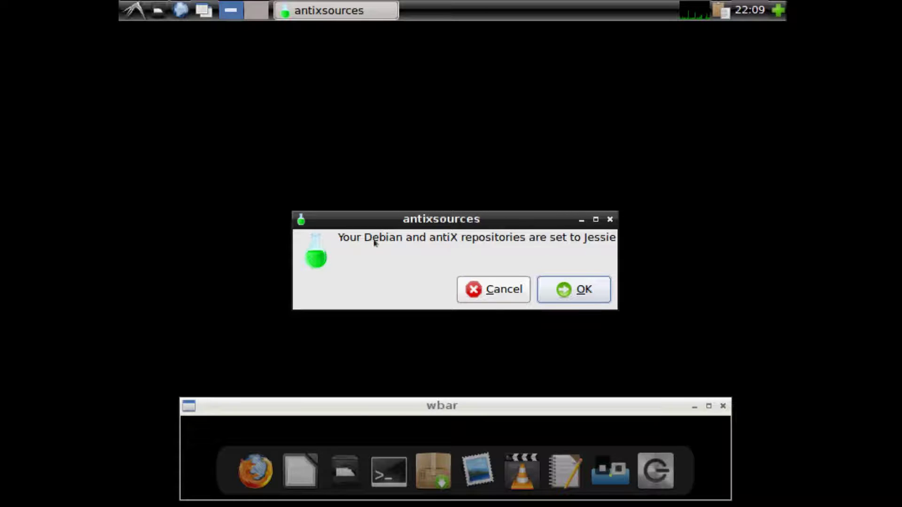
left_click(570, 292)
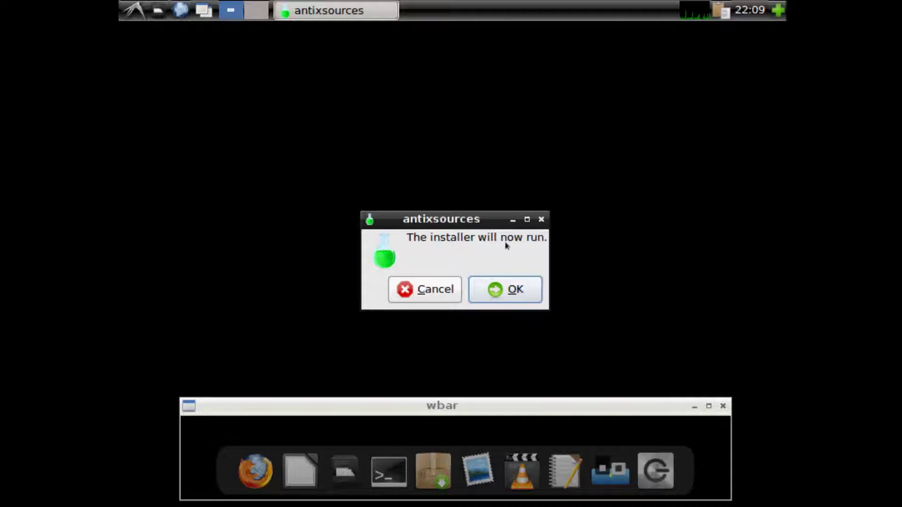
left_click(506, 295)
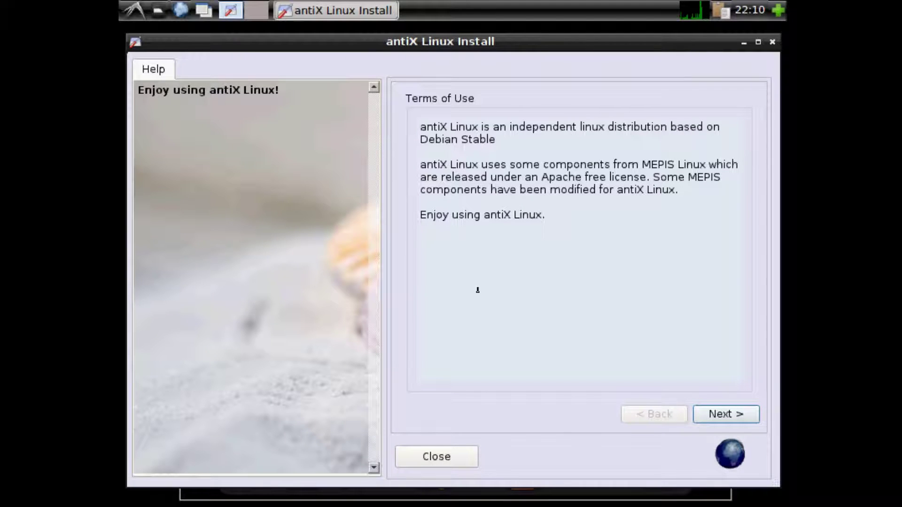
Accept the terms and auto-install antiX on the entire sda disk, confirming the format.
left_click(739, 417)
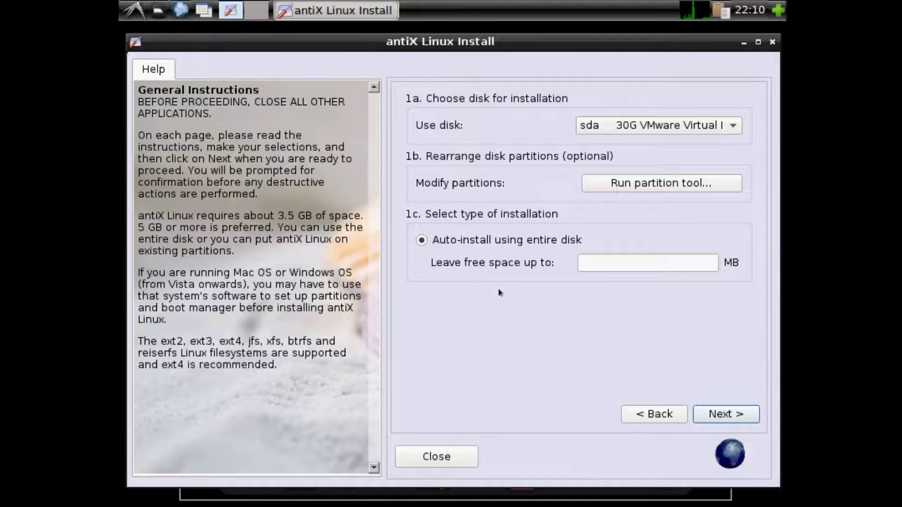
key("Return")
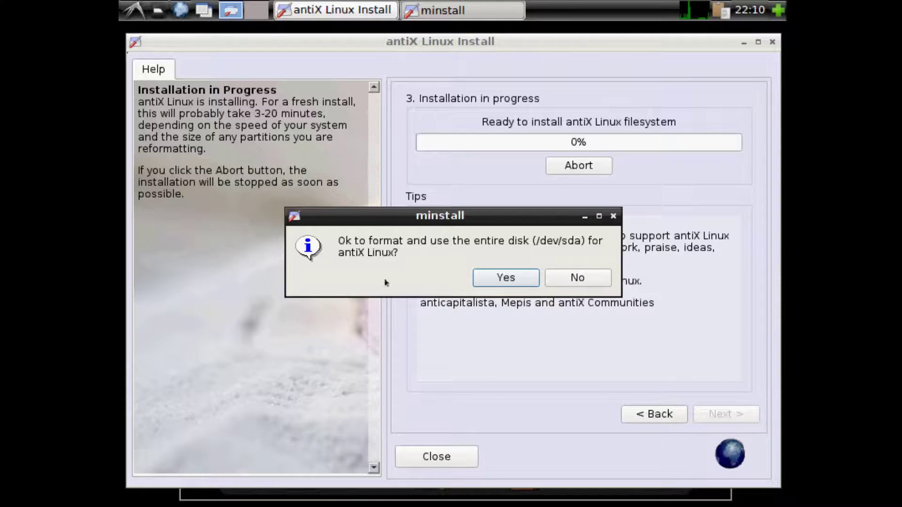
left_click(510, 280)
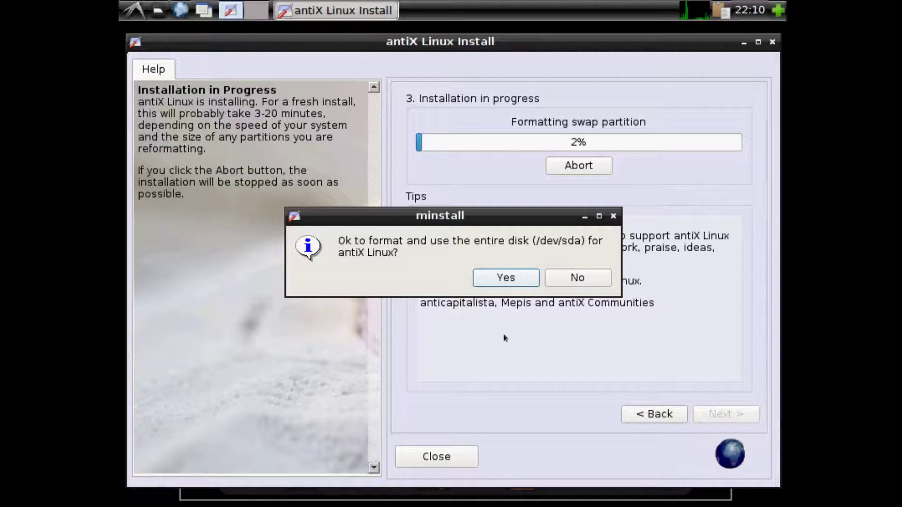
left_click(500, 276)
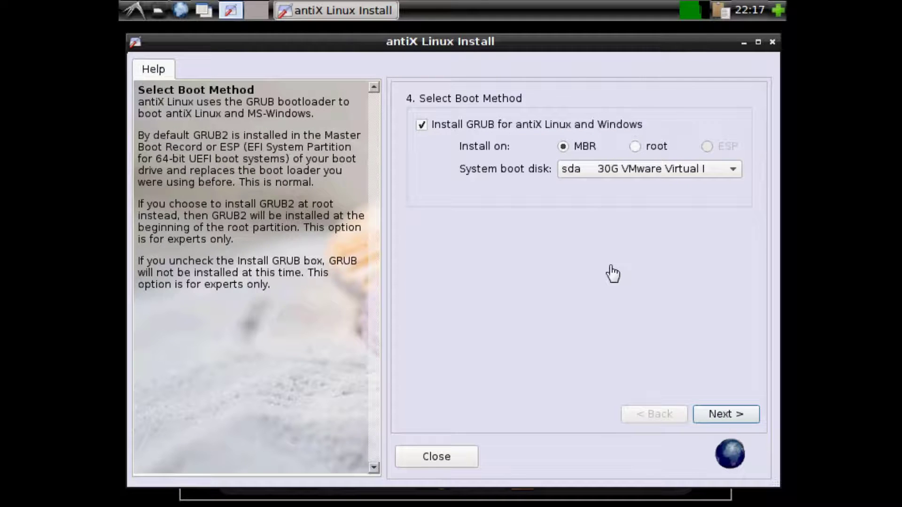
Confirm installing the GRUB bootloader on the MBR of sda.
left_click(718, 414)
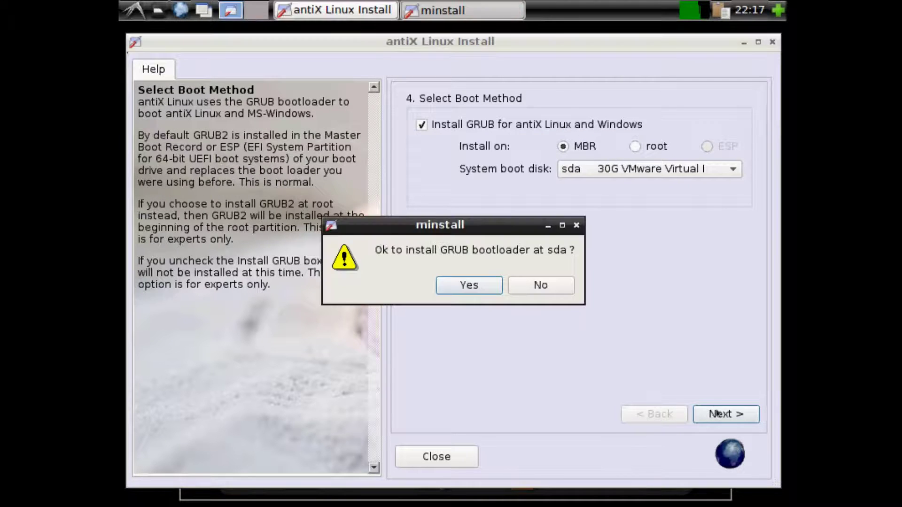
left_click(476, 285)
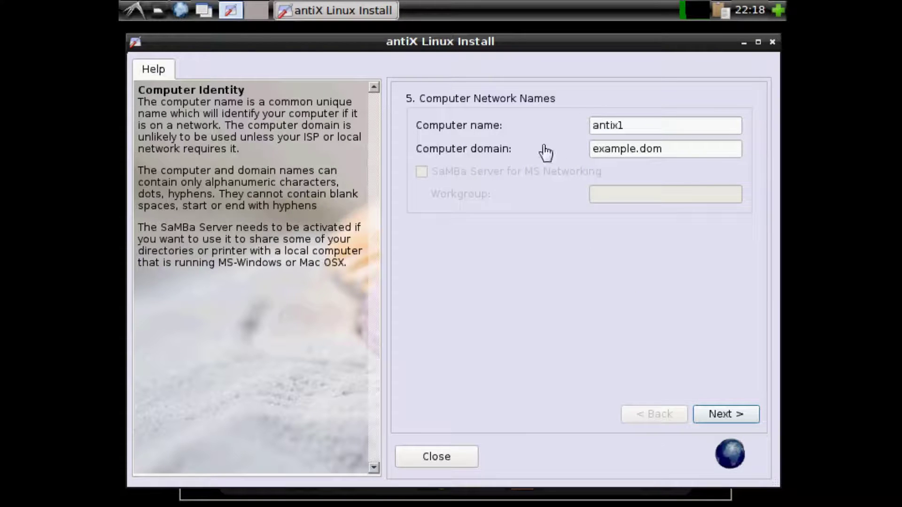
Change the computer domain from example.dom to a custom name, keeping computer name antix1.
left_click_drag(676, 149, 509, 148)
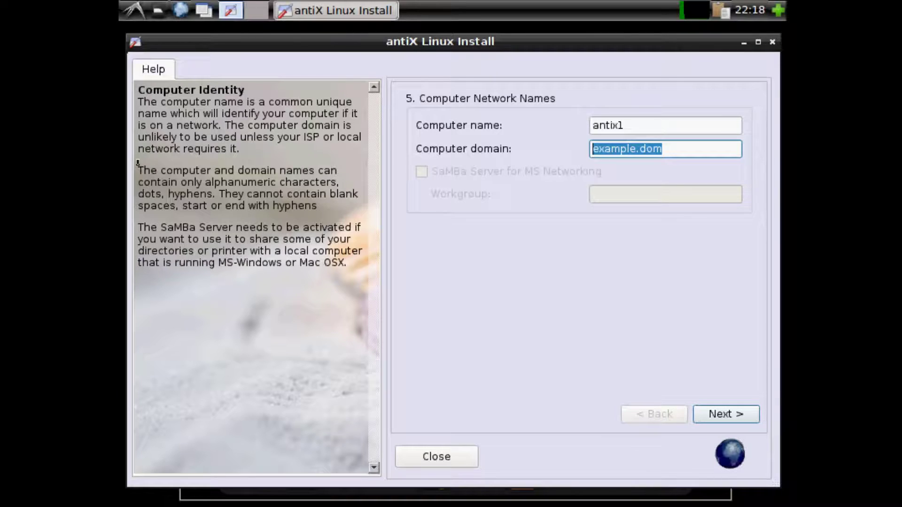
left_click_drag(138, 165, 322, 207)
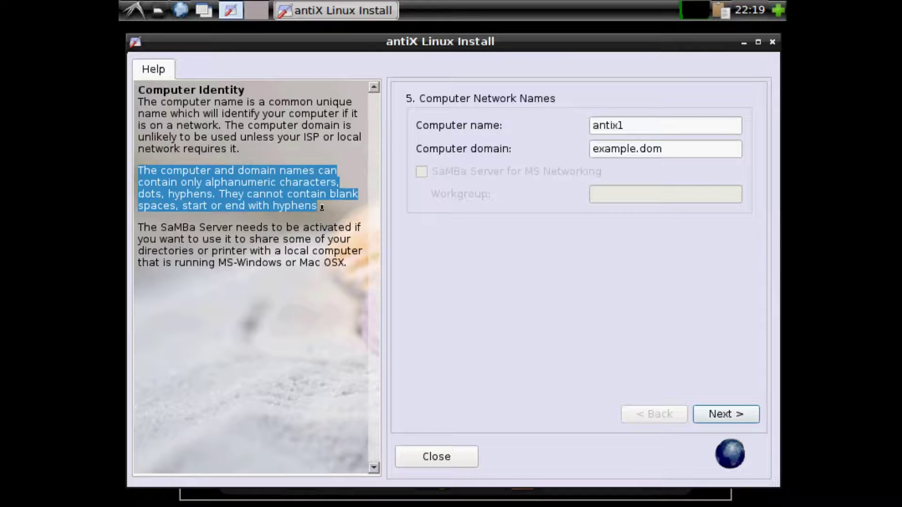
left_click(322, 207)
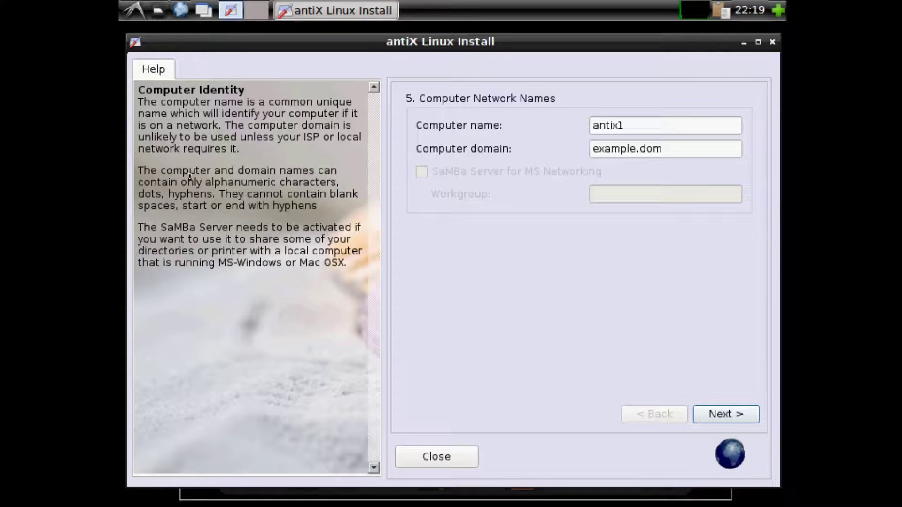
left_click_drag(180, 178, 336, 178)
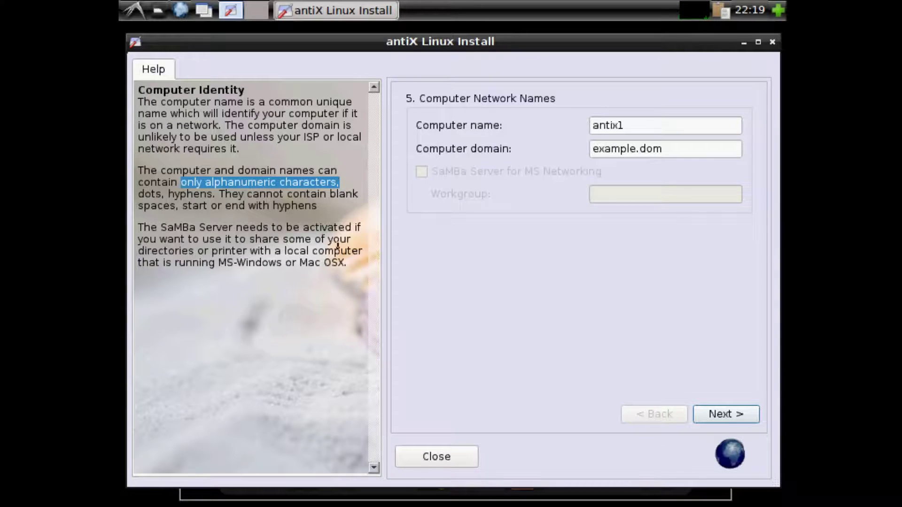
left_click(341, 201)
left_click_drag(687, 145, 468, 145)
type("daniele")
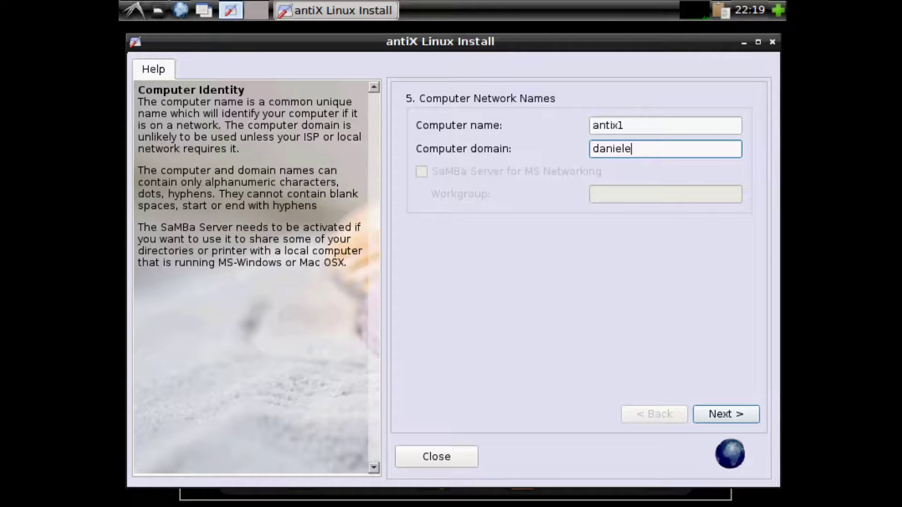
key("Tab")
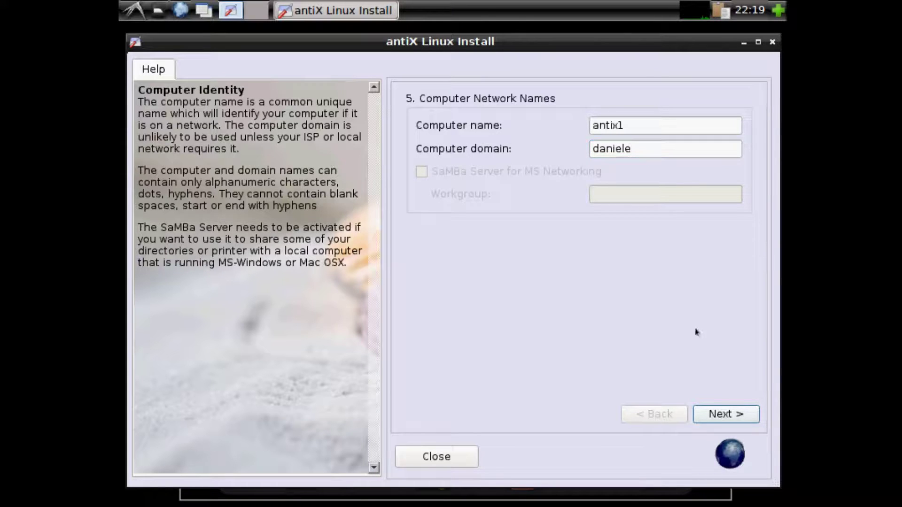
key("Return")
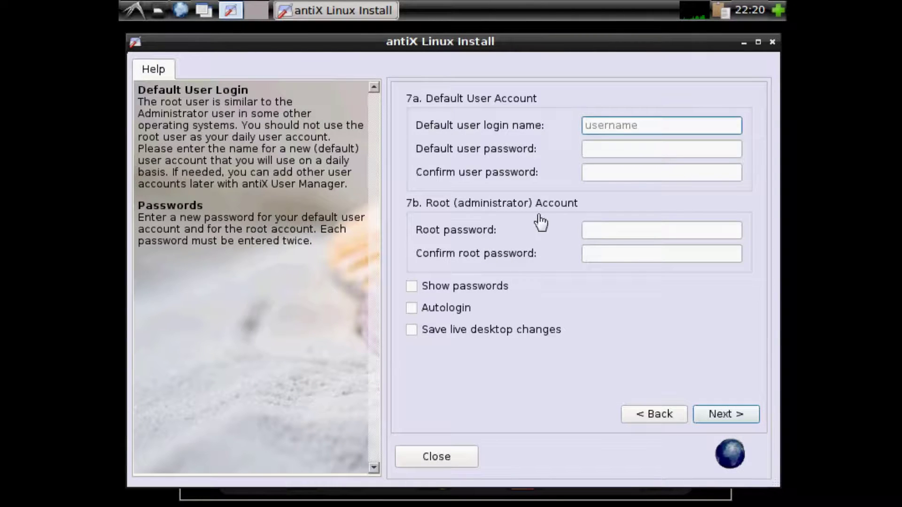
Enter the default user's login name, user password twice, root password twice, and enable Autologin.
type("danielebuda")
key("Tab")
type("**********")
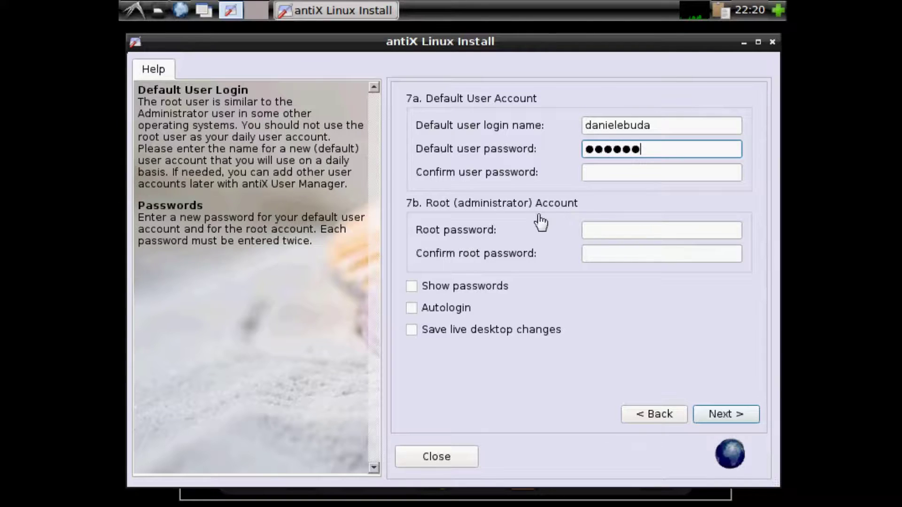
key("Tab")
type("**********")
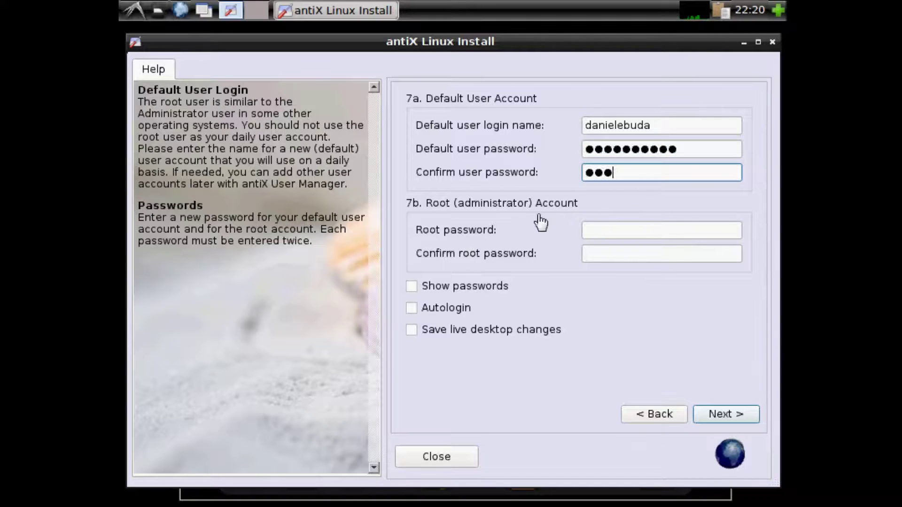
key("Tab")
type("**********")
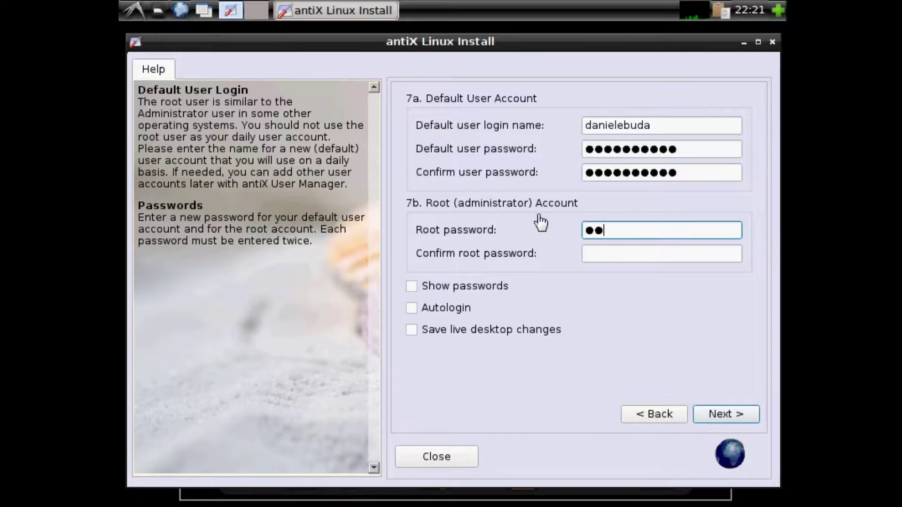
type("*")
key("Tab")
type("***********")
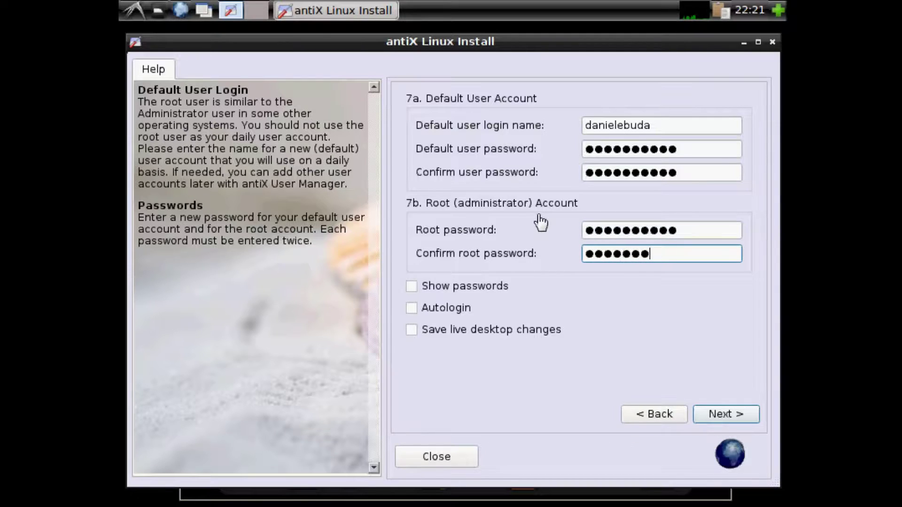
left_click(452, 308)
Move past the account page to the Congratulations page and finish the wizard.
key("Return")
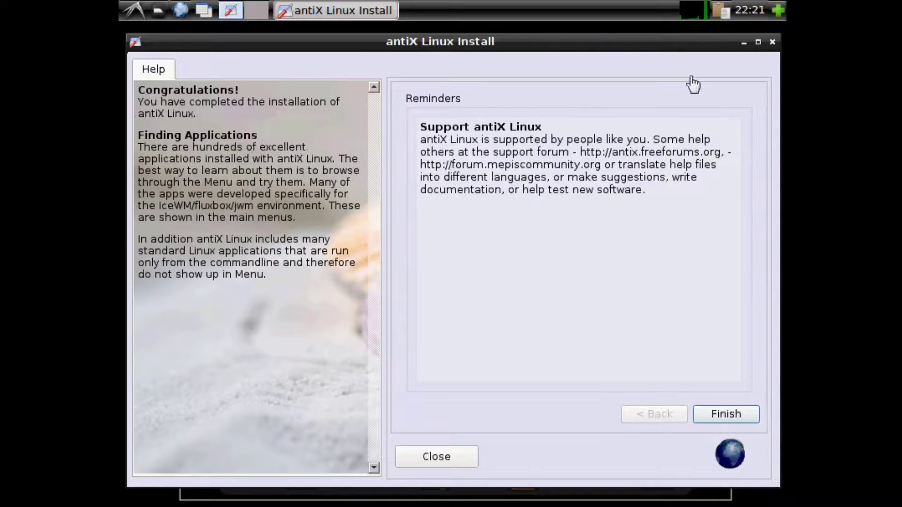
left_click_drag(205, 113, 139, 78)
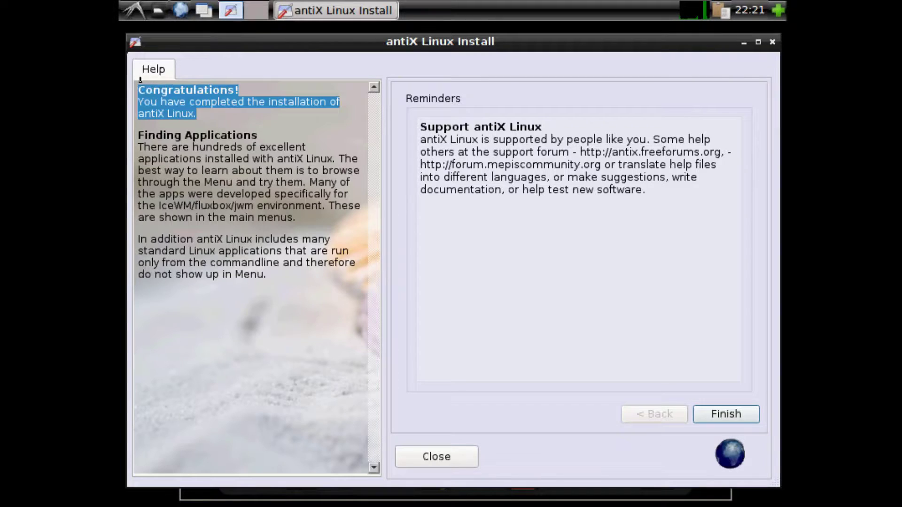
left_click(324, 204)
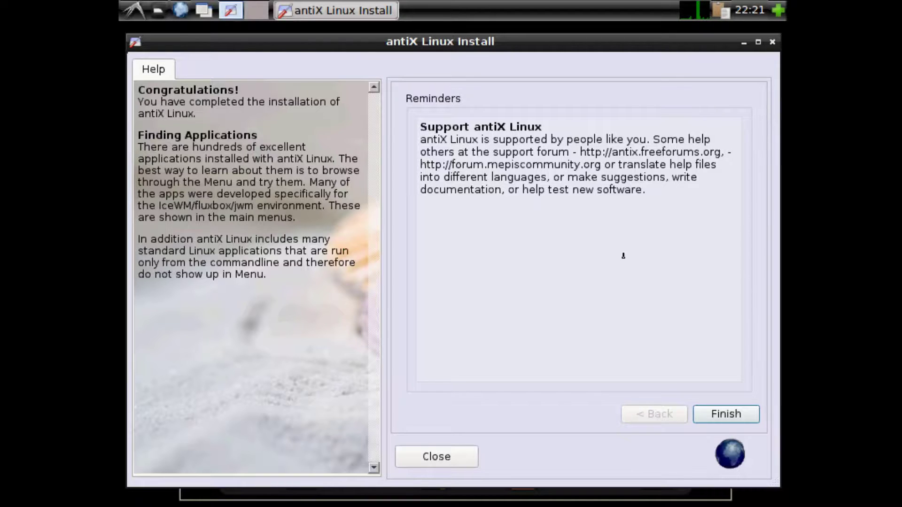
left_click(731, 413)
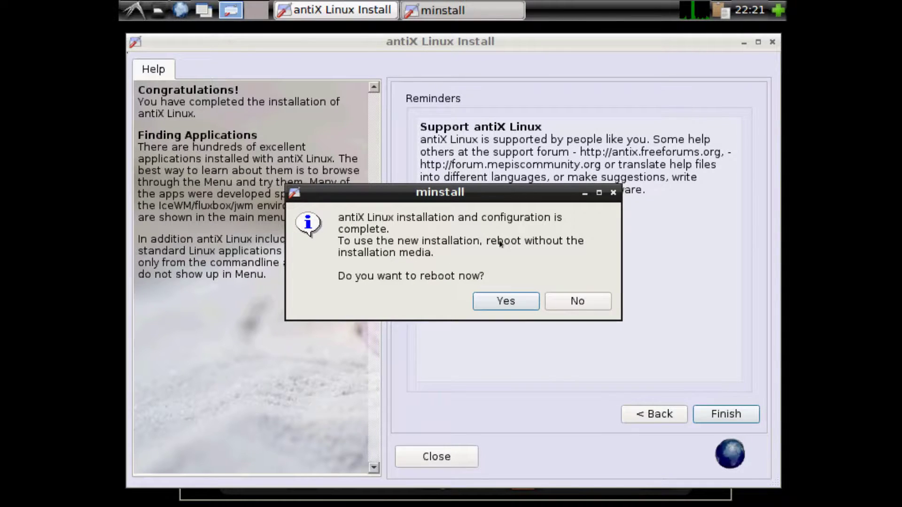
Accept the reboot prompt and boot the antiX GNU/Linux GRUB entry.
left_click_drag(520, 245, 487, 245)
left_click(484, 244)
left_click(529, 304)
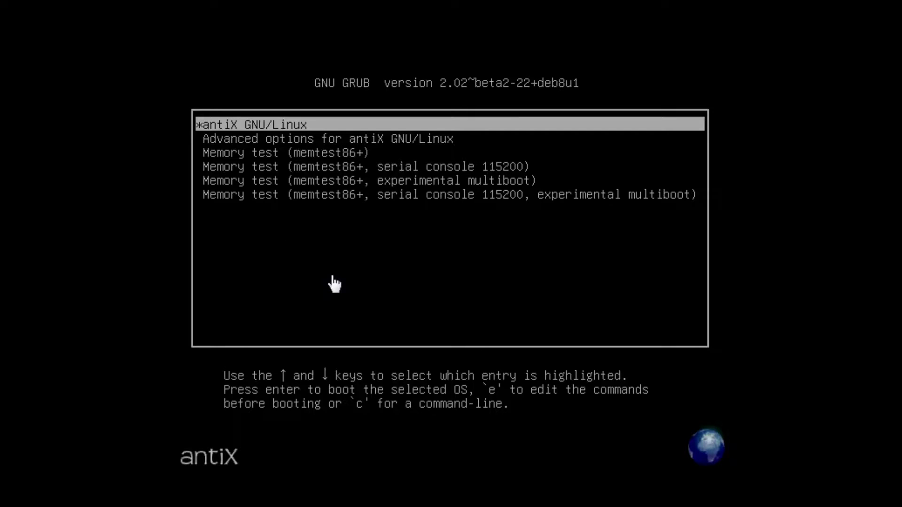
key("Return")
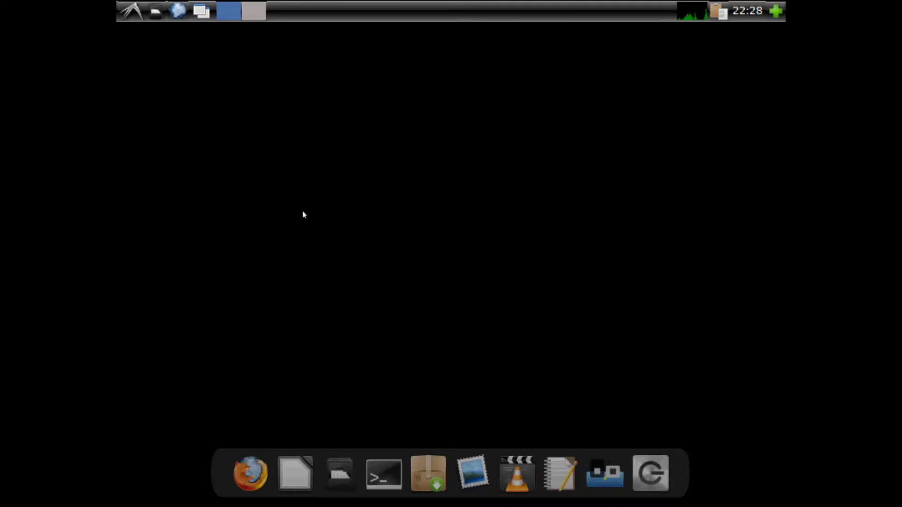
Open Desktop Preferences from the desktop menu and look through its tabs, back to Appearance.
right_click(279, 138)
left_click(353, 153)
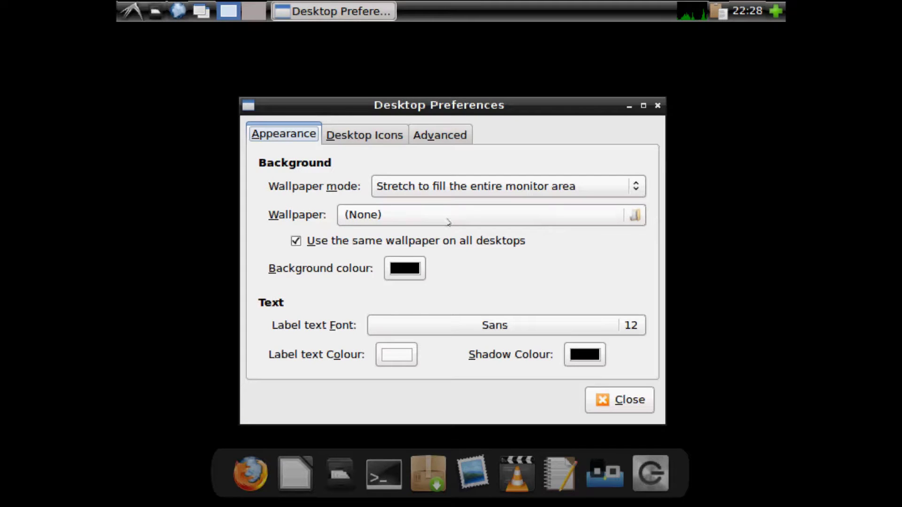
left_click(355, 135)
left_click(444, 133)
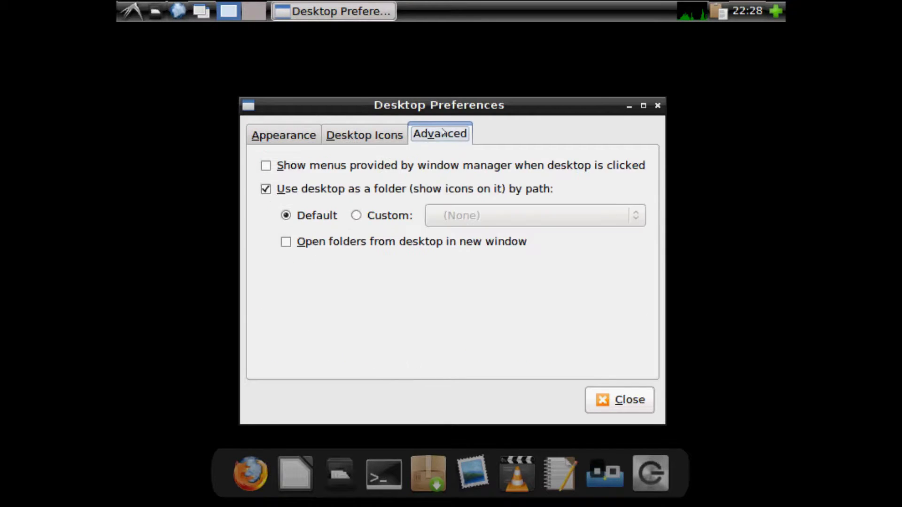
left_click(299, 133)
Set wallpaper.jpg from the home folder as the wallpaper and close the preferences.
left_click(543, 221)
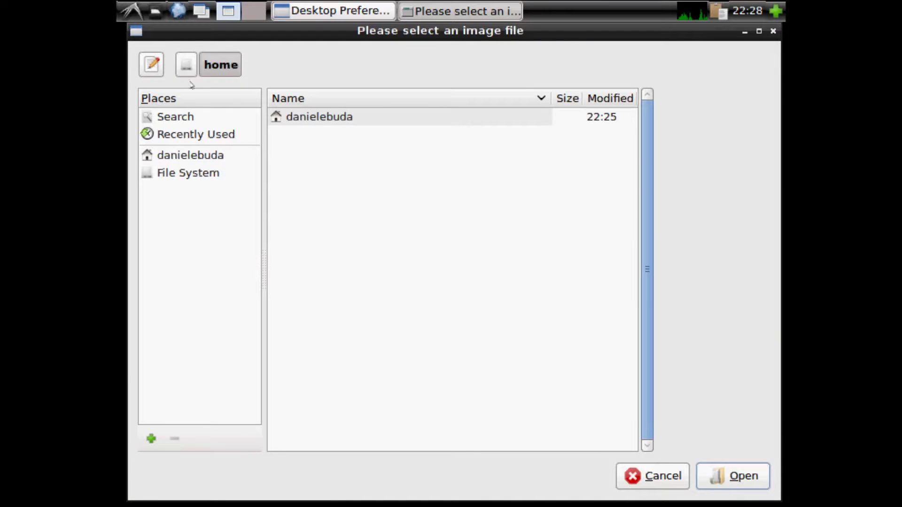
left_click(202, 154)
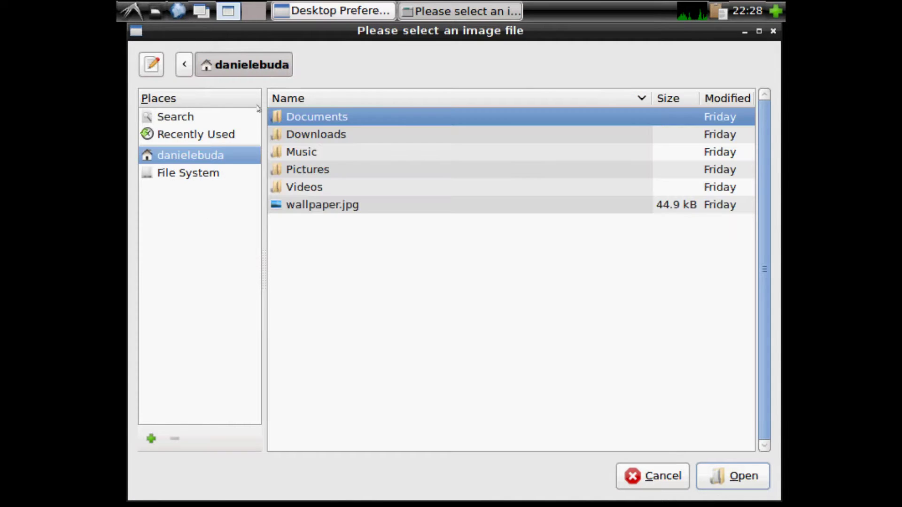
left_click(312, 206)
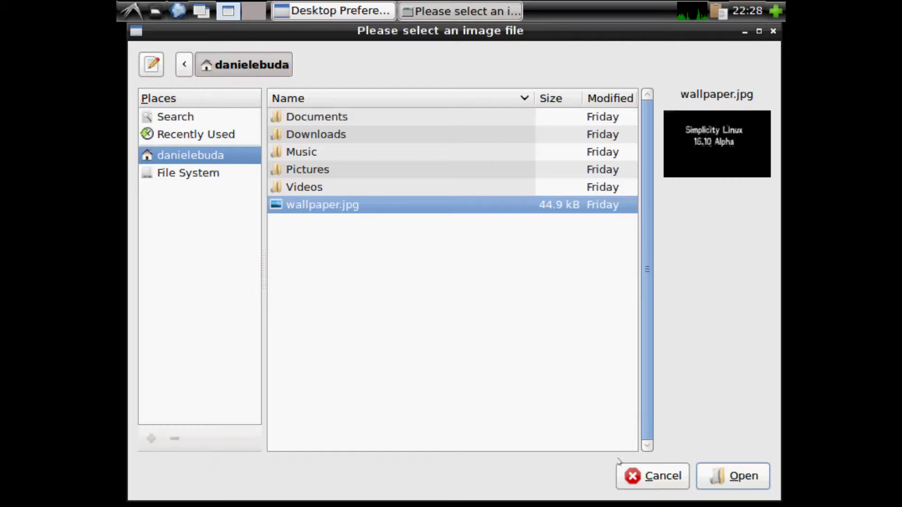
left_click(728, 475)
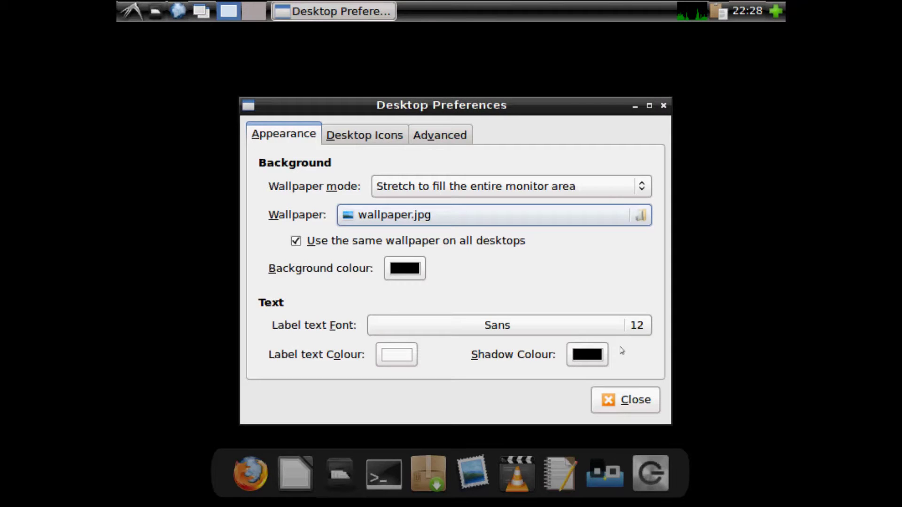
left_click(629, 403)
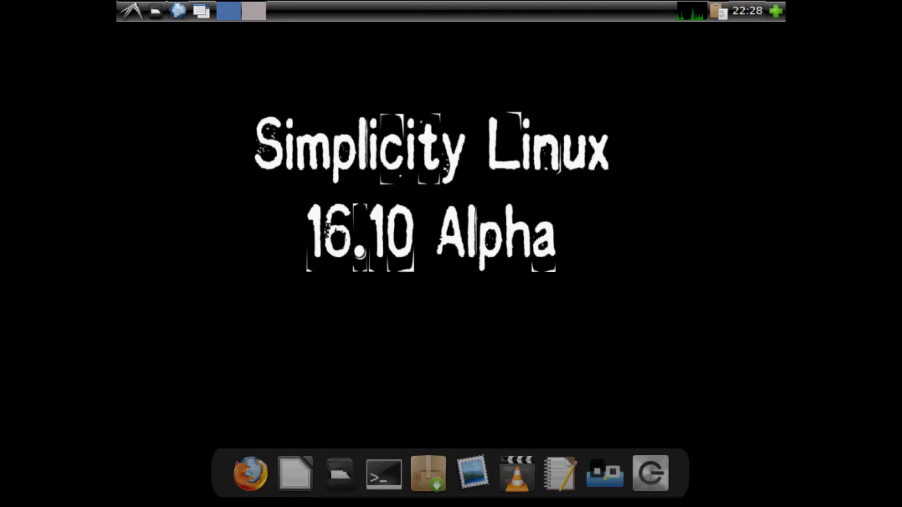
left_click(132, 11)
mouse_move(186, 167)
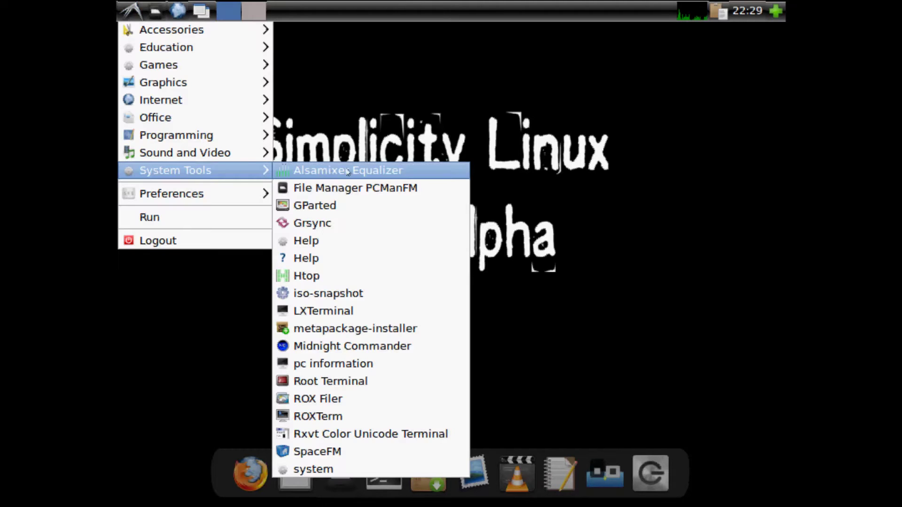
left_click(368, 259)
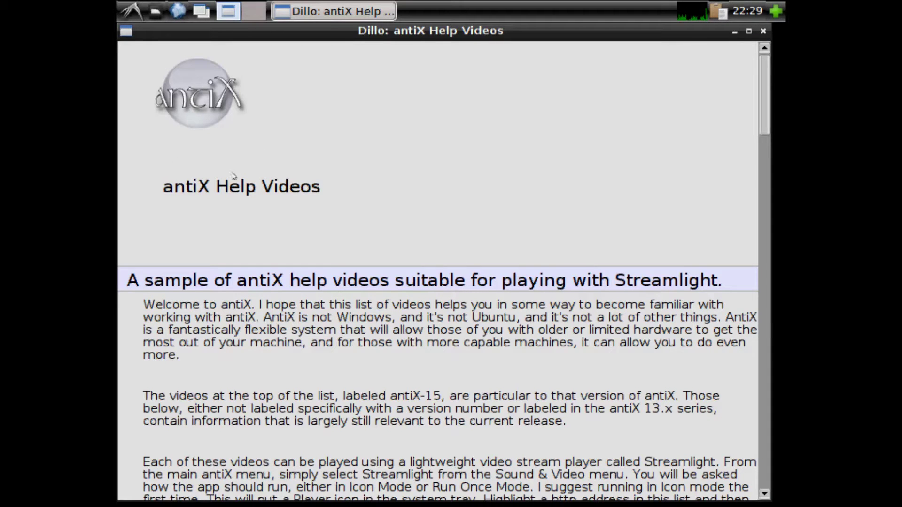
scroll(615, 280, "down", 2)
scroll(674, 292, "up", 2)
left_click_drag(761, 106, 765, 73)
left_click(763, 31)
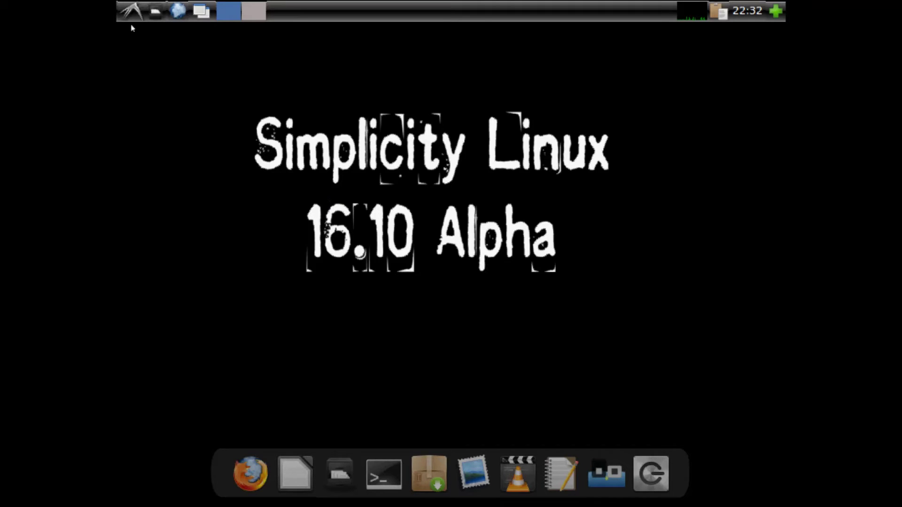
Shut down antiX from the main menu's Logout dialog, ending the LXDE session.
left_click(135, 12)
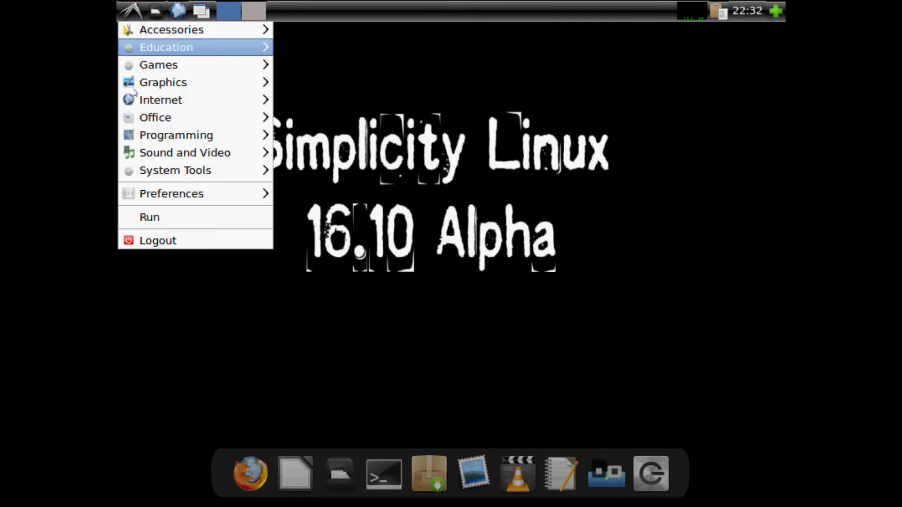
left_click(157, 241)
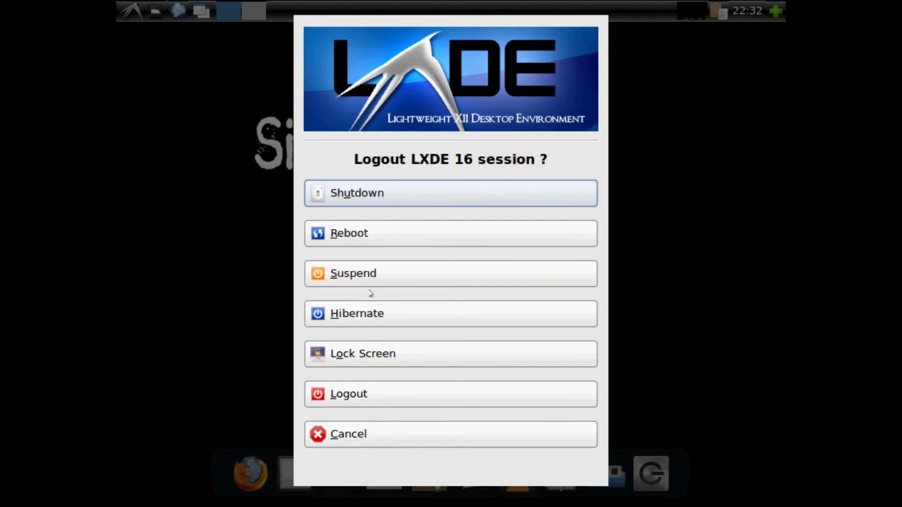
left_click(384, 197)
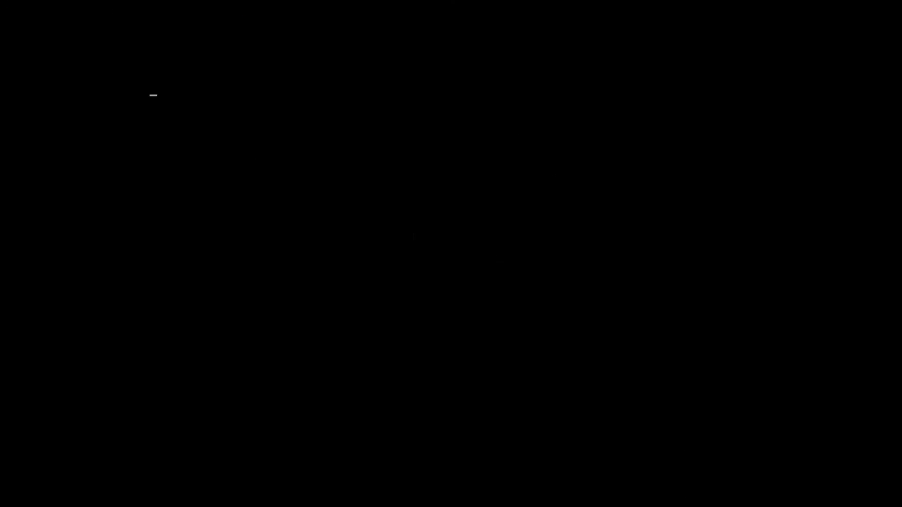